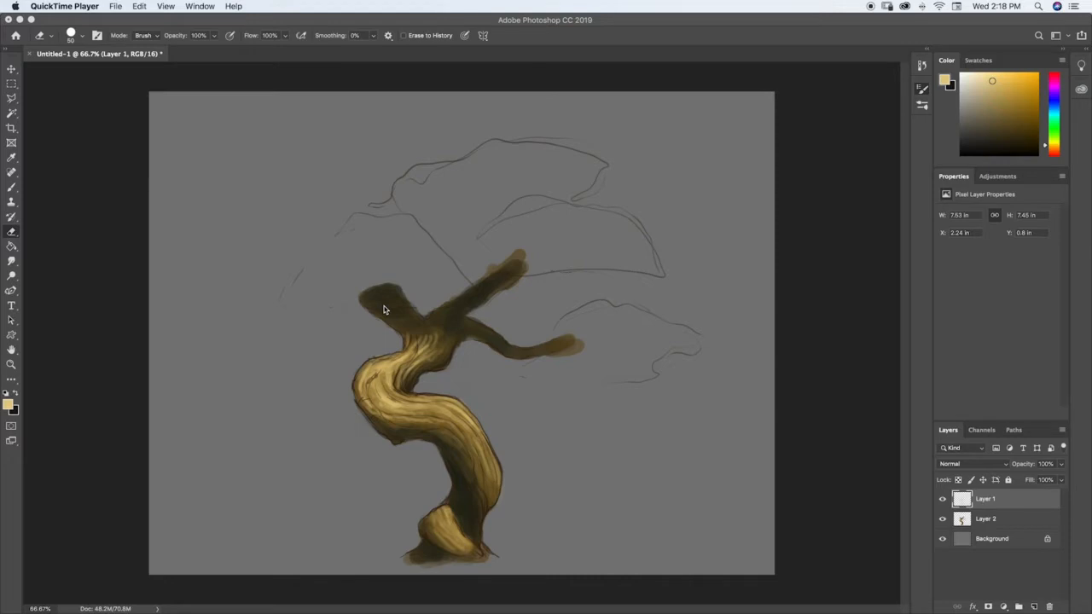
- Choose the Rock 3 brush tip for the eraser from the Evenant-Concept-Art-Brush-Pack
{"action": "left_click", "coordinate": [922, 91]}
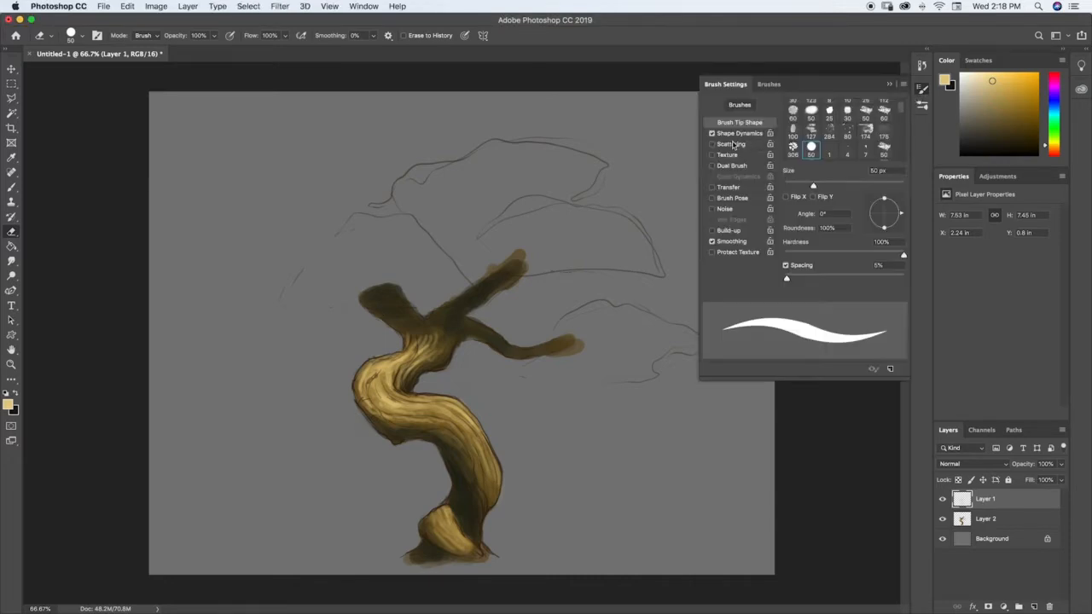
{"action": "left_click", "coordinate": [920, 106]}
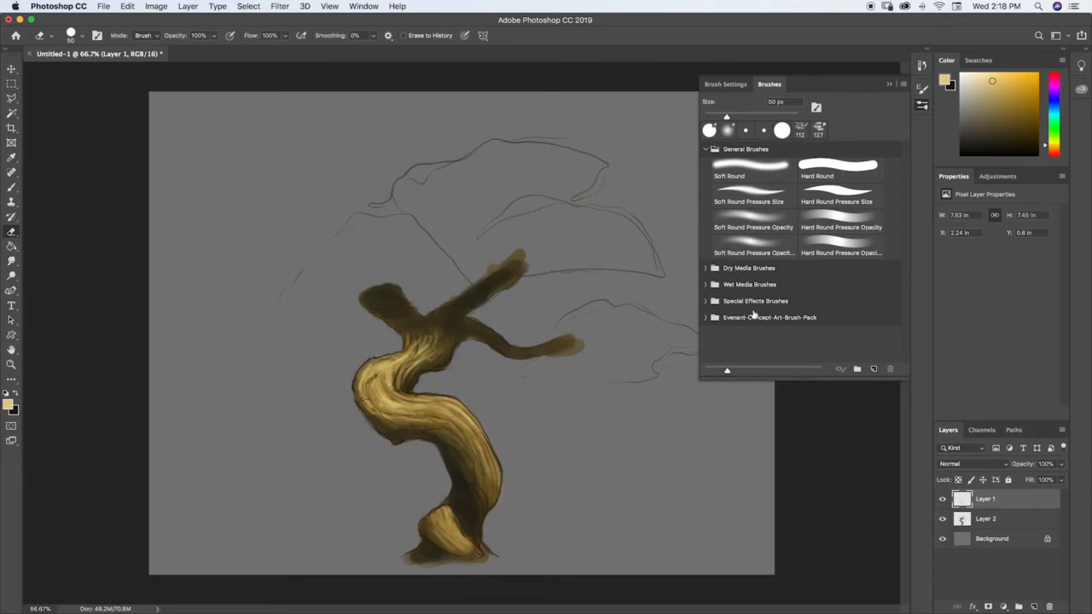
{"action": "left_click", "coordinate": [711, 318]}
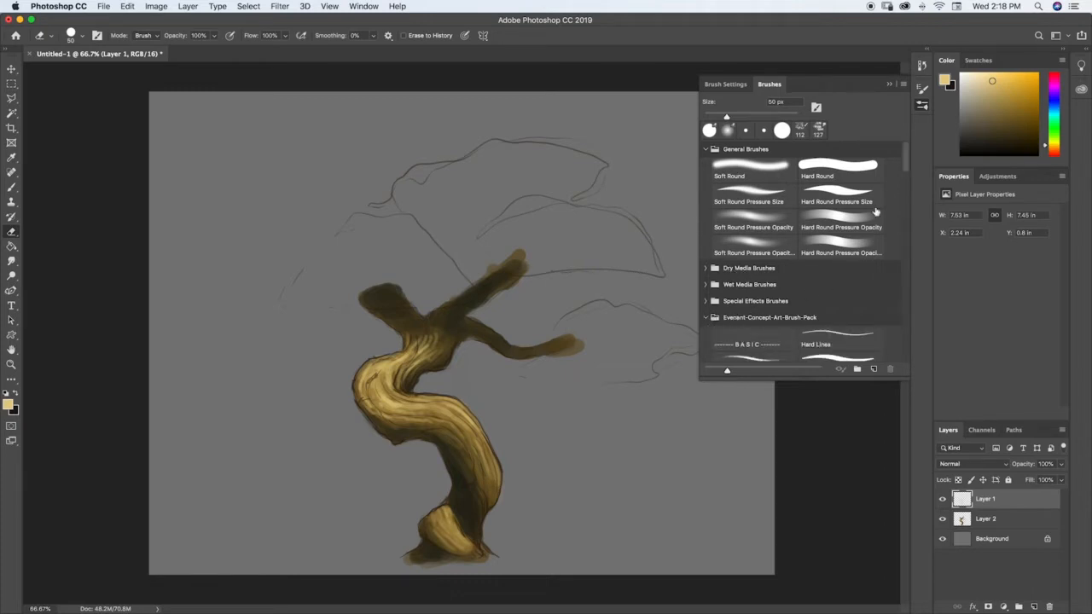
{"action": "left_click_drag", "start_coordinate": [909, 165], "coordinate": [907, 199]}
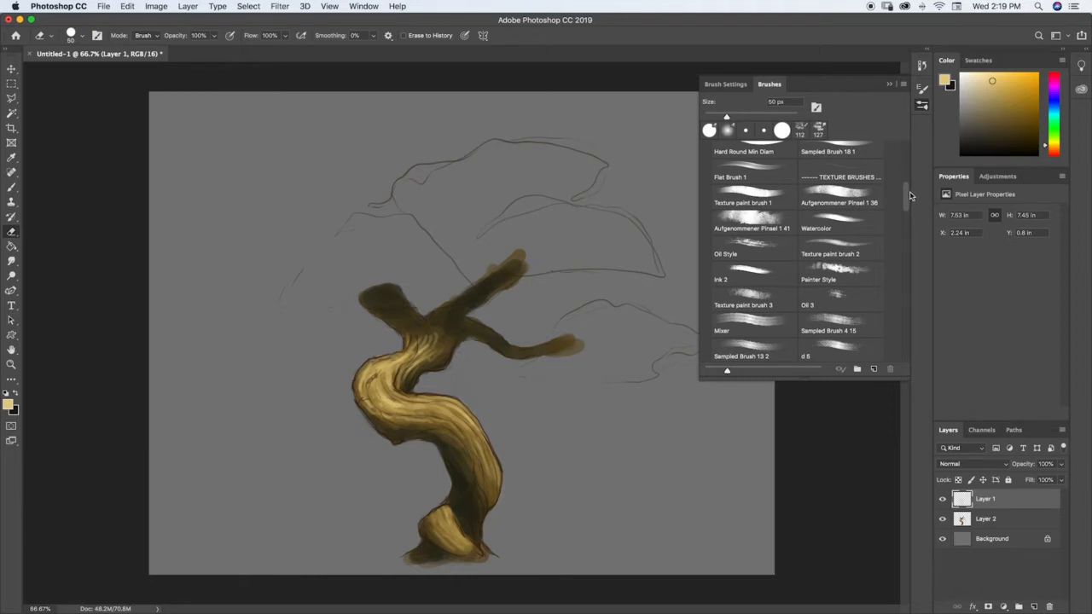
{"action": "left_click_drag", "start_coordinate": [910, 197], "coordinate": [911, 202]}
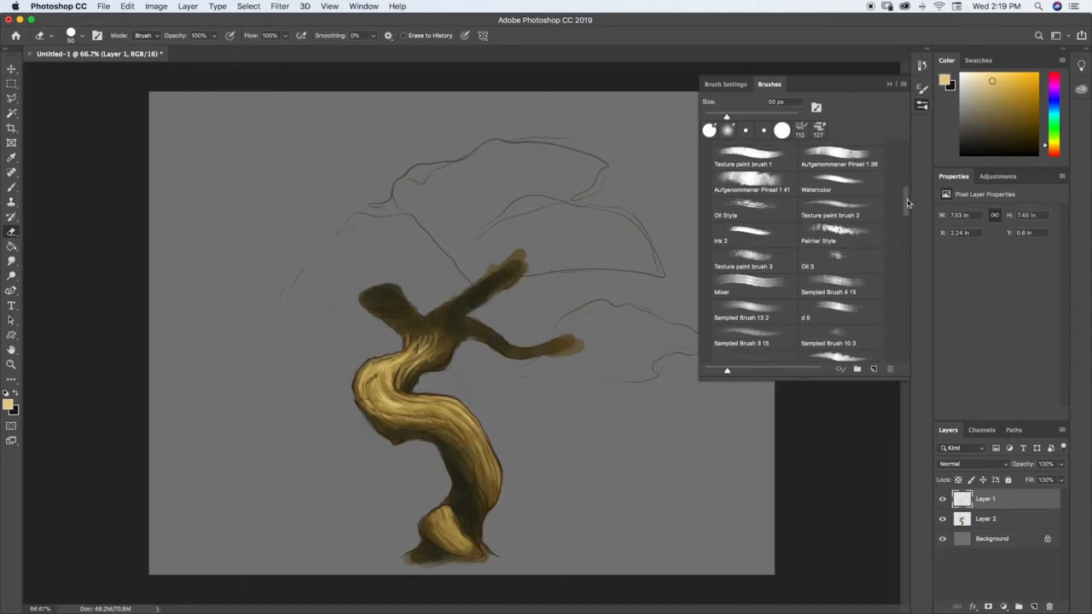
{"action": "left_click_drag", "start_coordinate": [909, 203], "coordinate": [902, 233]}
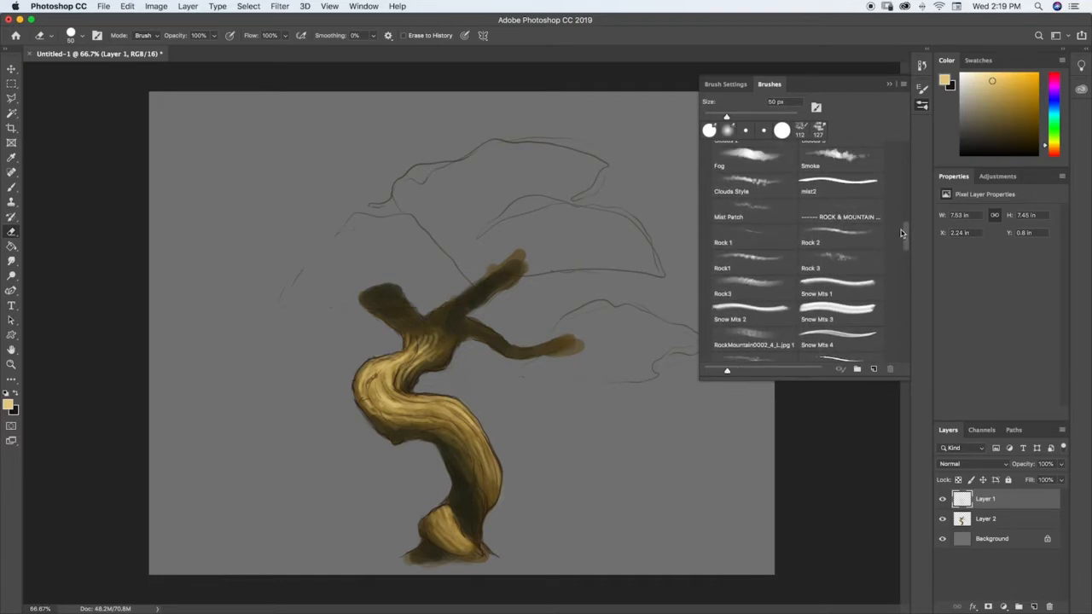
{"action": "left_click", "coordinate": [842, 254]}
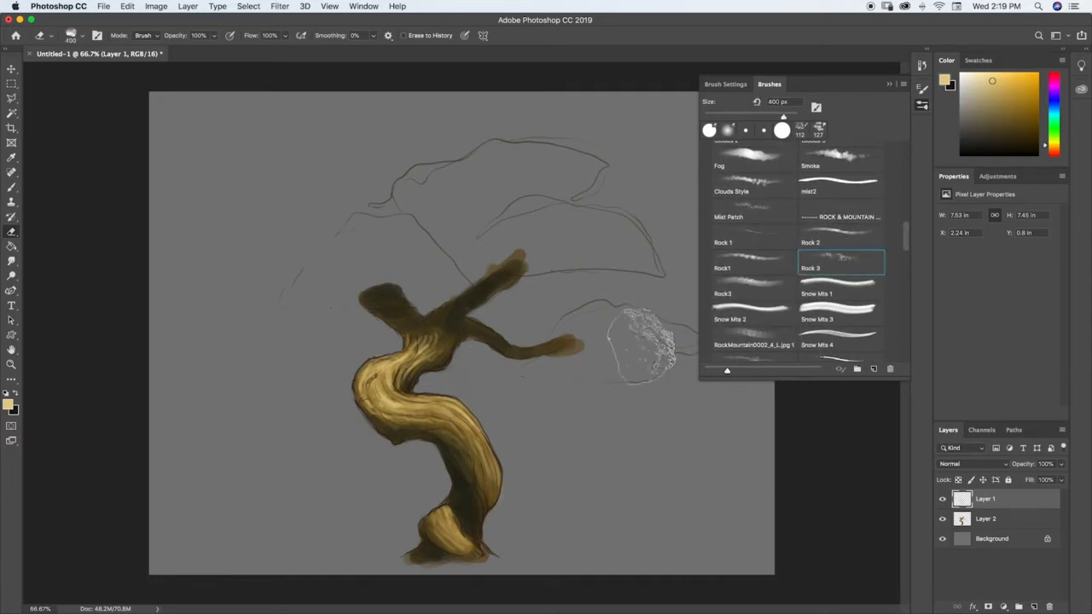
{"action": "left_click_drag", "start_coordinate": [504, 425], "coordinate": [469, 454]}
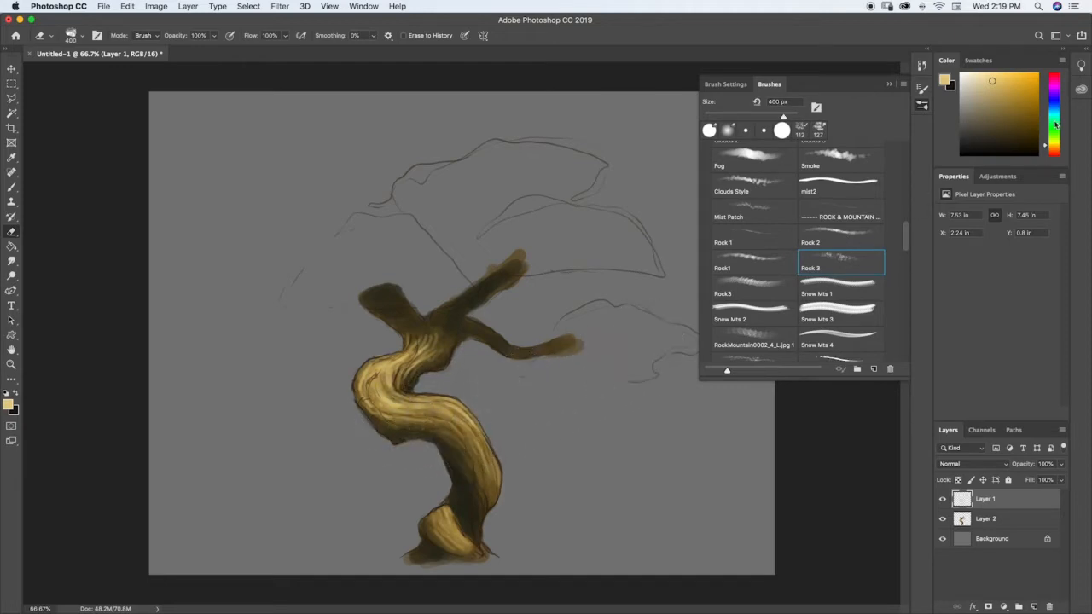
- Set the foreground colour to a dark, slightly yellowish green and add a new layer above the tree sketch
{"action": "left_click", "coordinate": [1057, 128]}
{"action": "left_click", "coordinate": [1024, 111]}
{"action": "left_click", "coordinate": [1052, 139]}
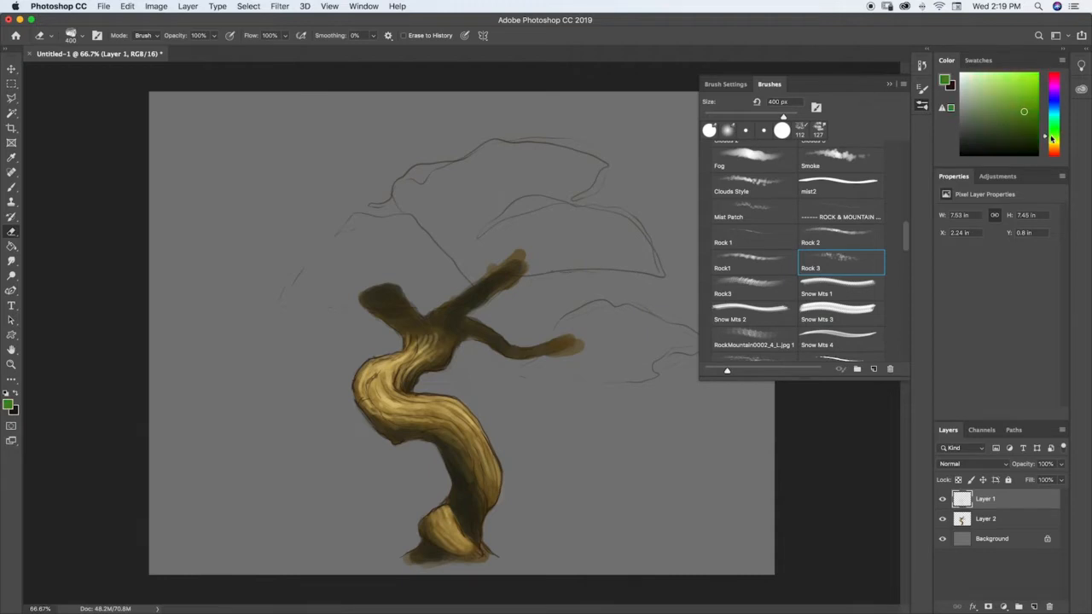
{"action": "left_click", "coordinate": [890, 86]}
{"action": "left_click", "coordinate": [1025, 116]}
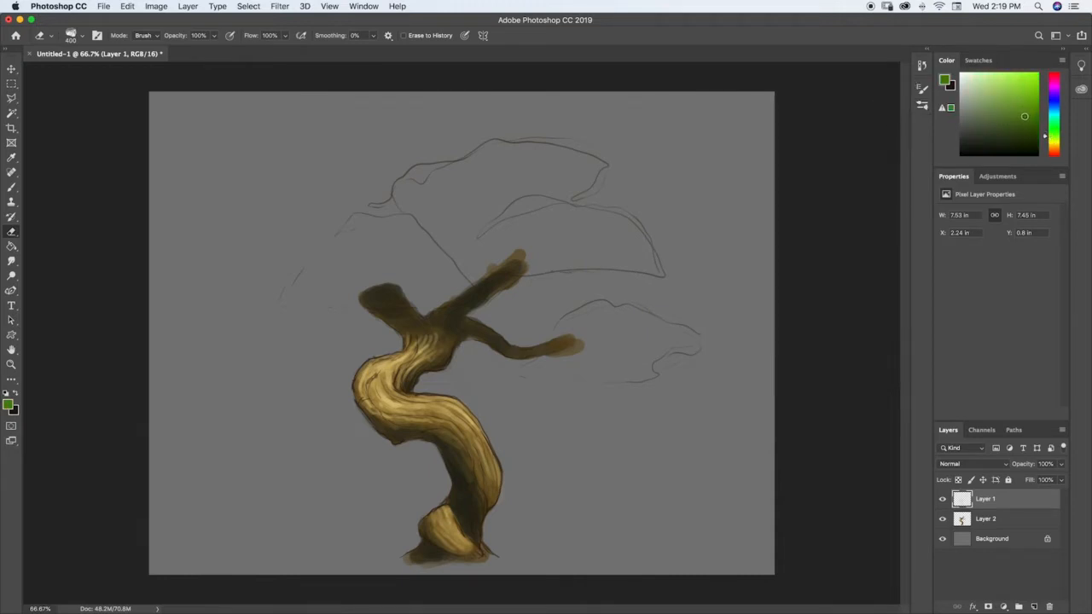
{"action": "left_click", "coordinate": [1034, 606]}
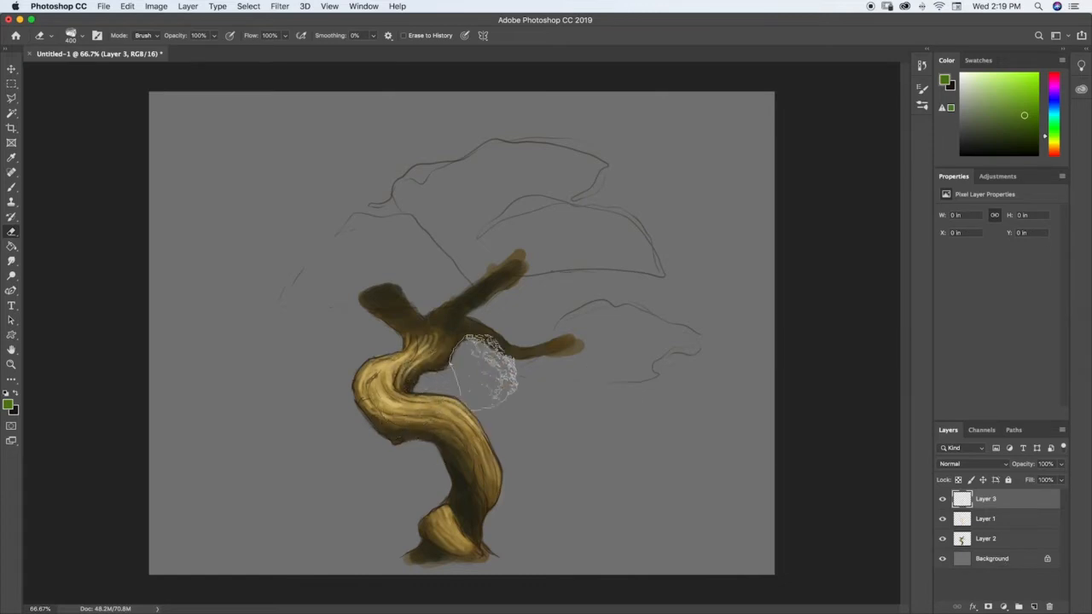
- Switch to the Brush tool and load the Rock 2 brush from the ROCK & MOUNTAIN group
{"action": "key", "text": "bracketleft"}
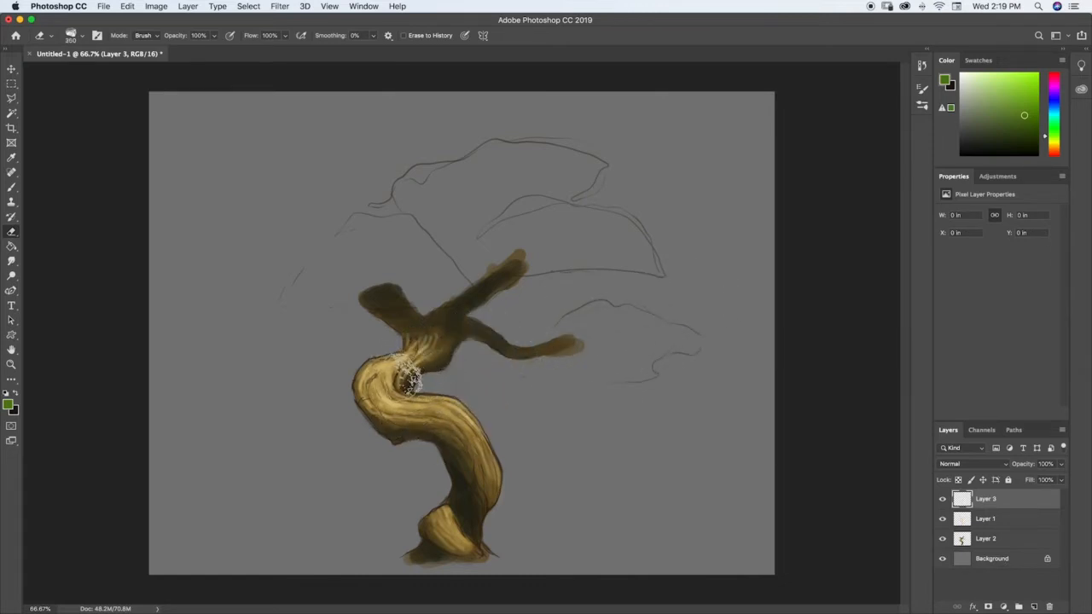
{"action": "key", "text": "bracketright"}
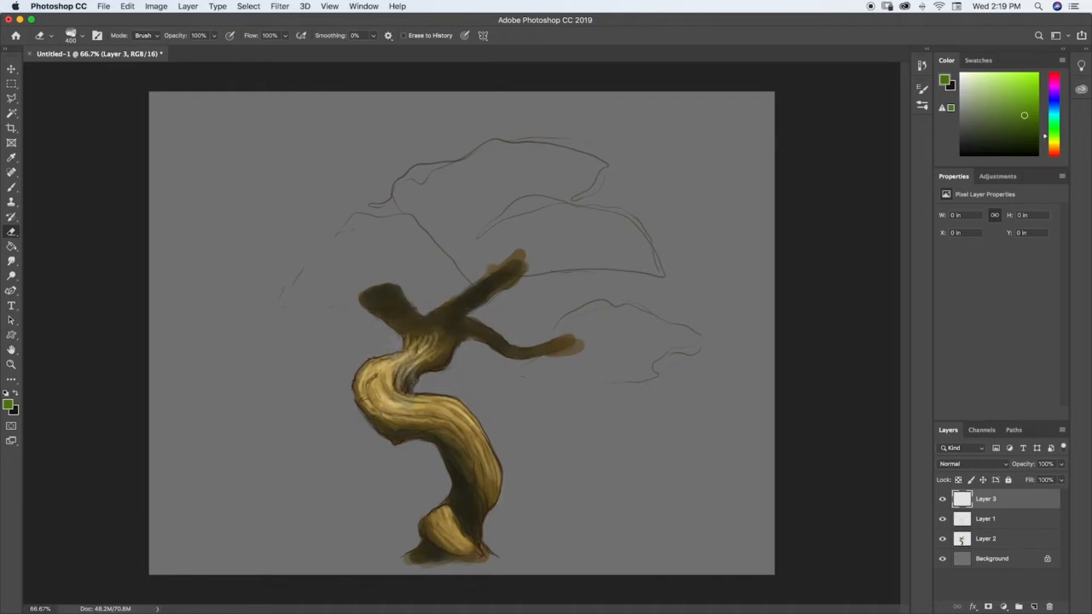
{"action": "key", "text": "b"}
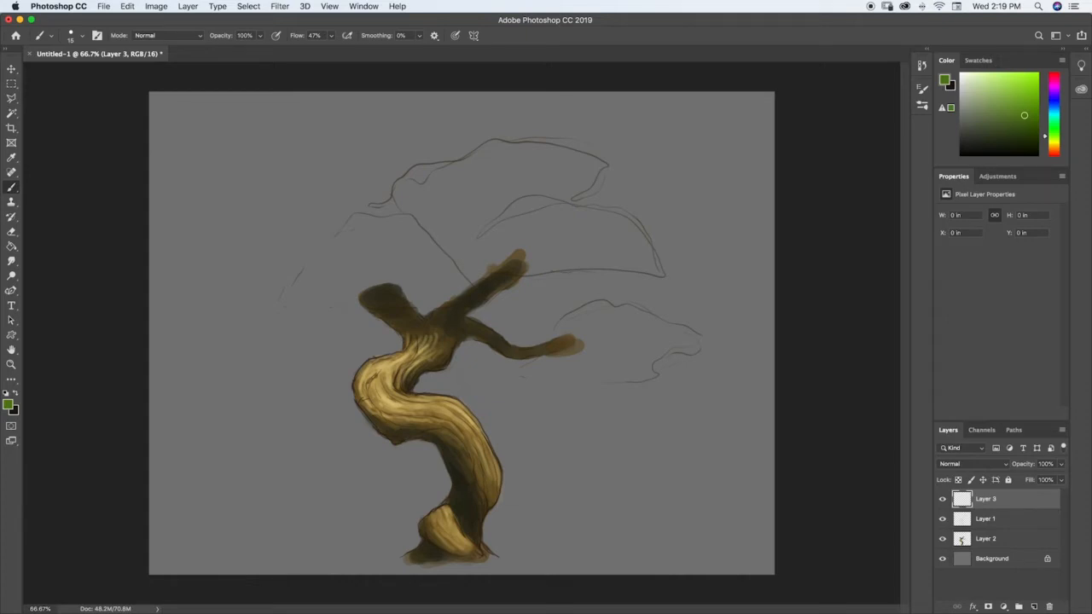
{"action": "left_click", "coordinate": [923, 104]}
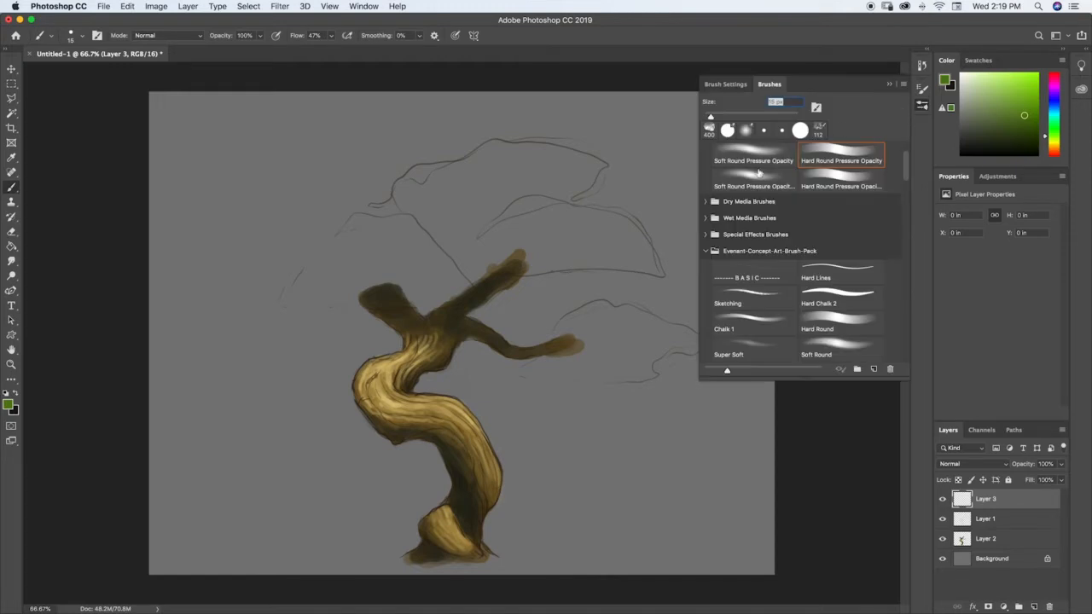
{"action": "mouse_move", "coordinate": [908, 173]}
{"action": "left_mouse_down"}
{"action": "mouse_move", "coordinate": [913, 242]}
{"action": "mouse_move", "coordinate": [898, 239]}
{"action": "left_mouse_up"}
{"action": "left_click", "coordinate": [840, 215]}
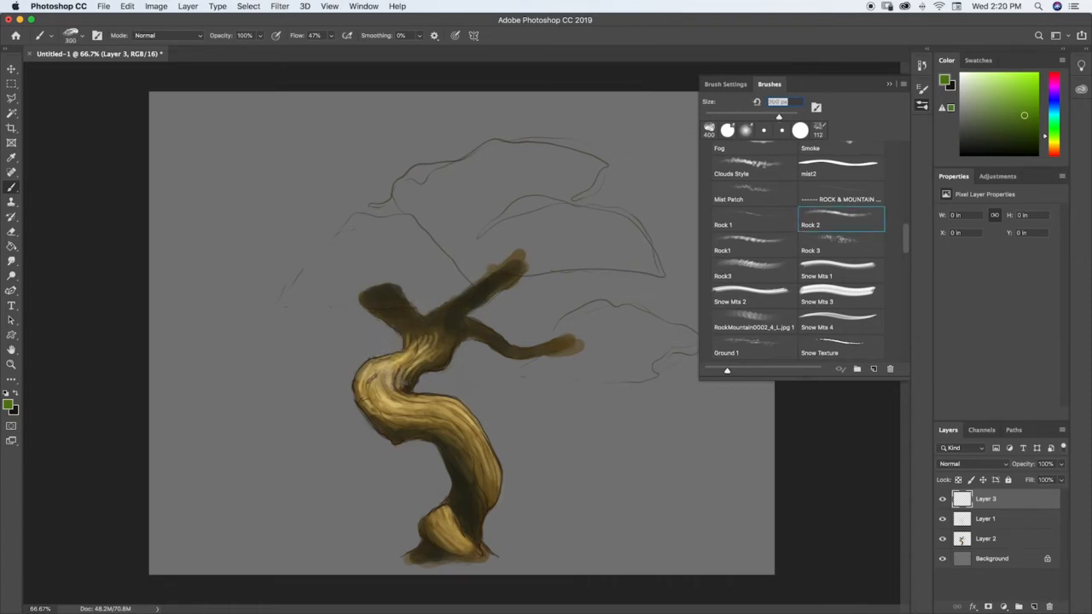
- Paint green moss texture over the trunk from the middle bend up to the branch fork
{"action": "key", "text": "bracketright"}
{"action": "mouse_move", "coordinate": [390, 382]}
{"action": "left_mouse_down"}
{"action": "mouse_move", "coordinate": [405, 403]}
{"action": "mouse_move", "coordinate": [465, 411]}
{"action": "left_mouse_up"}
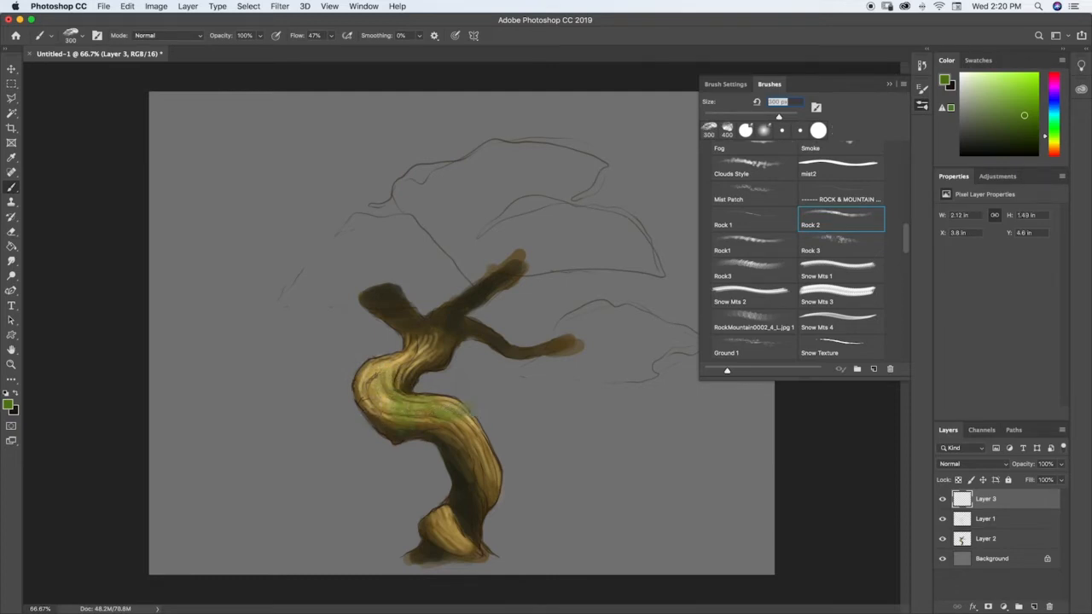
{"action": "mouse_move", "coordinate": [409, 380]}
{"action": "left_mouse_down"}
{"action": "mouse_move", "coordinate": [468, 413]}
{"action": "mouse_move", "coordinate": [487, 482]}
{"action": "mouse_move", "coordinate": [445, 416]}
{"action": "mouse_move", "coordinate": [364, 392]}
{"action": "mouse_move", "coordinate": [415, 365]}
{"action": "mouse_move", "coordinate": [410, 354]}
{"action": "mouse_move", "coordinate": [376, 362]}
{"action": "mouse_move", "coordinate": [416, 337]}
{"action": "mouse_move", "coordinate": [406, 311]}
{"action": "mouse_move", "coordinate": [478, 326]}
{"action": "mouse_move", "coordinate": [413, 327]}
{"action": "left_mouse_up"}
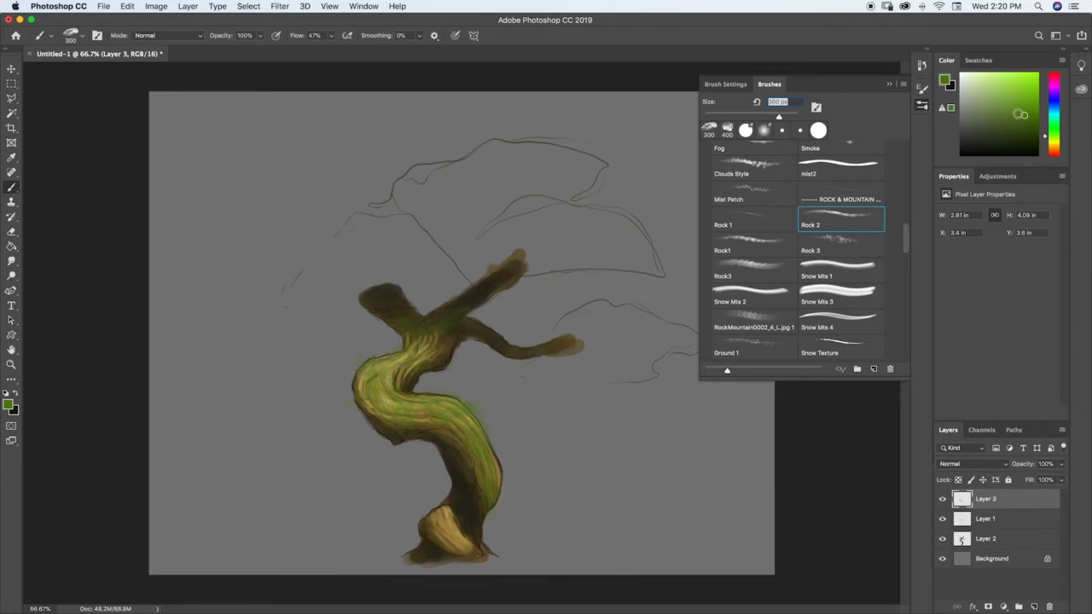
- Darken the foreground green and paint shadow moss along the underside of the trunk's bend and down to its base
{"action": "left_click_drag", "start_coordinate": [1026, 117], "coordinate": [1022, 129]}
{"action": "mouse_move", "coordinate": [394, 435]}
{"action": "left_mouse_down"}
{"action": "mouse_move", "coordinate": [372, 410]}
{"action": "mouse_move", "coordinate": [442, 414]}
{"action": "left_mouse_up"}
{"action": "mouse_move", "coordinate": [1030, 126]}
{"action": "left_mouse_down"}
{"action": "mouse_move", "coordinate": [1028, 137]}
{"action": "mouse_move", "coordinate": [1048, 137]}
{"action": "left_mouse_up"}
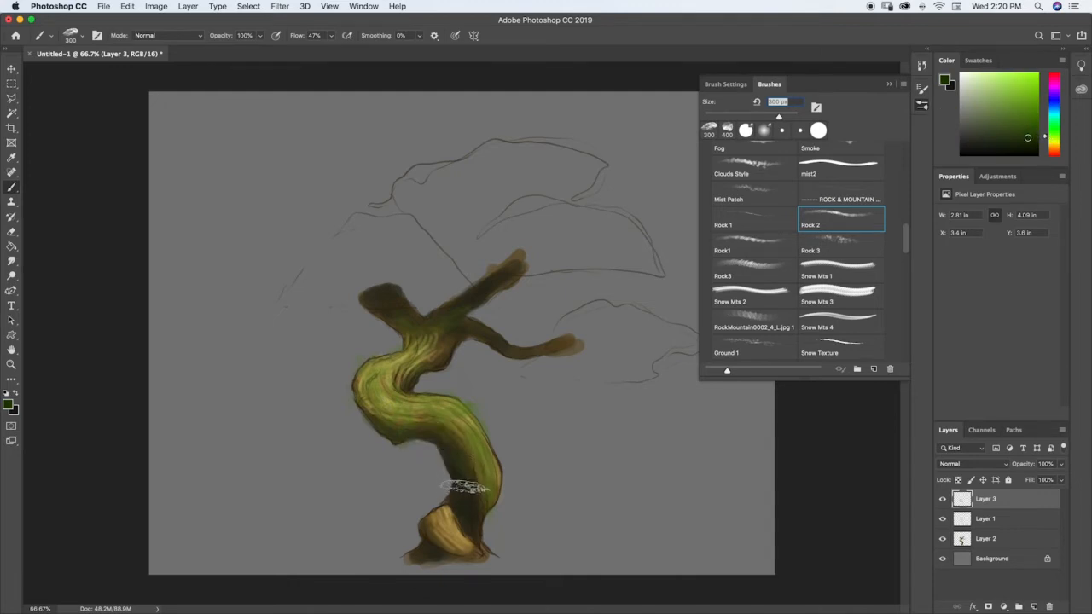
{"action": "mouse_move", "coordinate": [467, 487]}
{"action": "left_mouse_down"}
{"action": "mouse_move", "coordinate": [451, 508]}
{"action": "mouse_move", "coordinate": [470, 553]}
{"action": "mouse_move", "coordinate": [428, 559]}
{"action": "mouse_move", "coordinate": [421, 549]}
{"action": "mouse_move", "coordinate": [468, 557]}
{"action": "left_mouse_up"}
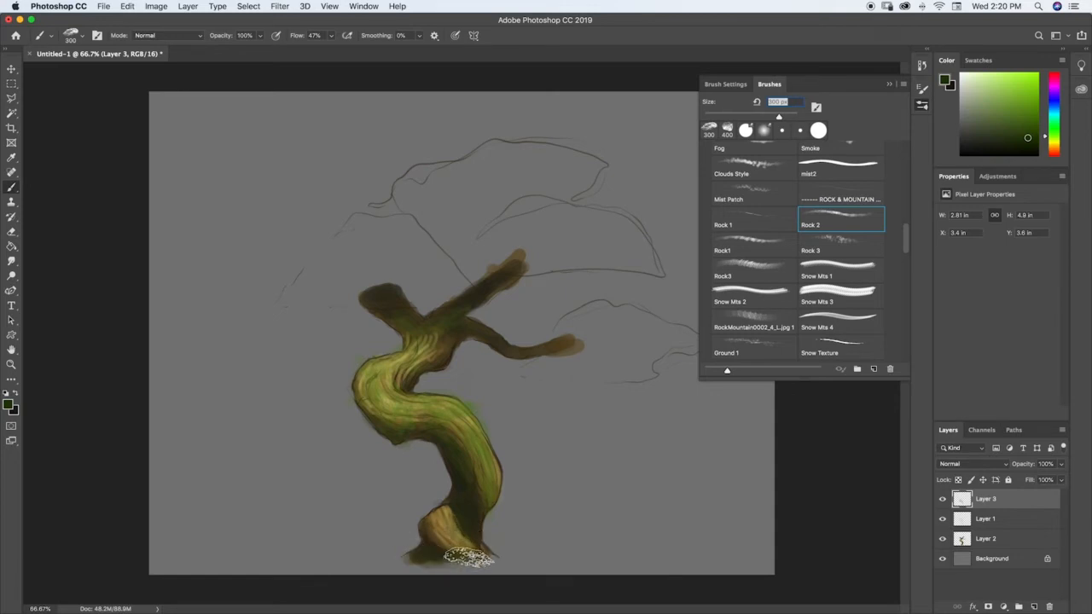
- Change the foreground to a bright yellow-green and paint moss highlights on the trunk's bends, the branch fork and the base knot
{"action": "left_click", "coordinate": [420, 416], "text": "alt"}
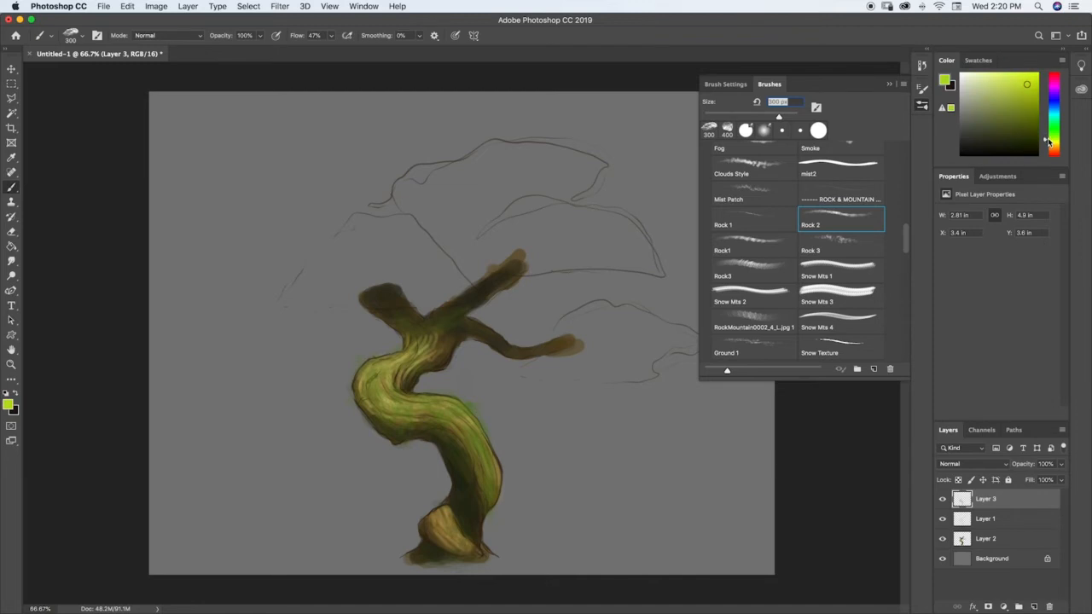
{"action": "key", "text": "["}
{"action": "mouse_move", "coordinate": [386, 365]}
{"action": "left_mouse_down"}
{"action": "mouse_move", "coordinate": [427, 339]}
{"action": "mouse_move", "coordinate": [392, 377]}
{"action": "mouse_move", "coordinate": [418, 380]}
{"action": "mouse_move", "coordinate": [419, 351]}
{"action": "mouse_move", "coordinate": [401, 394]}
{"action": "mouse_move", "coordinate": [461, 392]}
{"action": "mouse_move", "coordinate": [414, 398]}
{"action": "mouse_move", "coordinate": [475, 434]}
{"action": "mouse_move", "coordinate": [491, 477]}
{"action": "mouse_move", "coordinate": [430, 418]}
{"action": "mouse_move", "coordinate": [419, 386]}
{"action": "mouse_move", "coordinate": [355, 378]}
{"action": "left_mouse_up"}
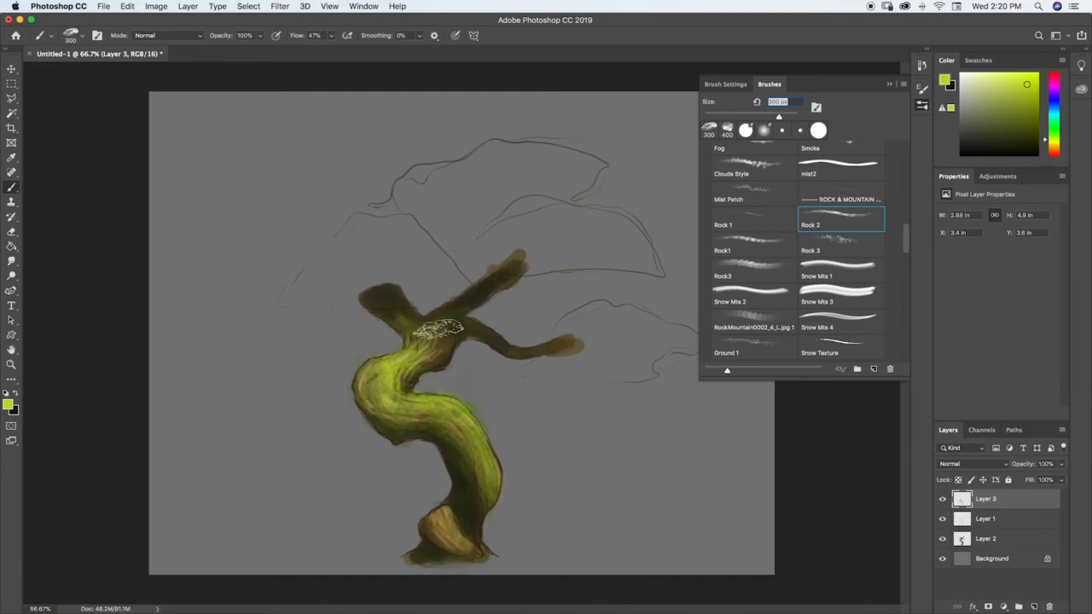
{"action": "left_click_drag", "start_coordinate": [438, 329], "coordinate": [445, 313]}
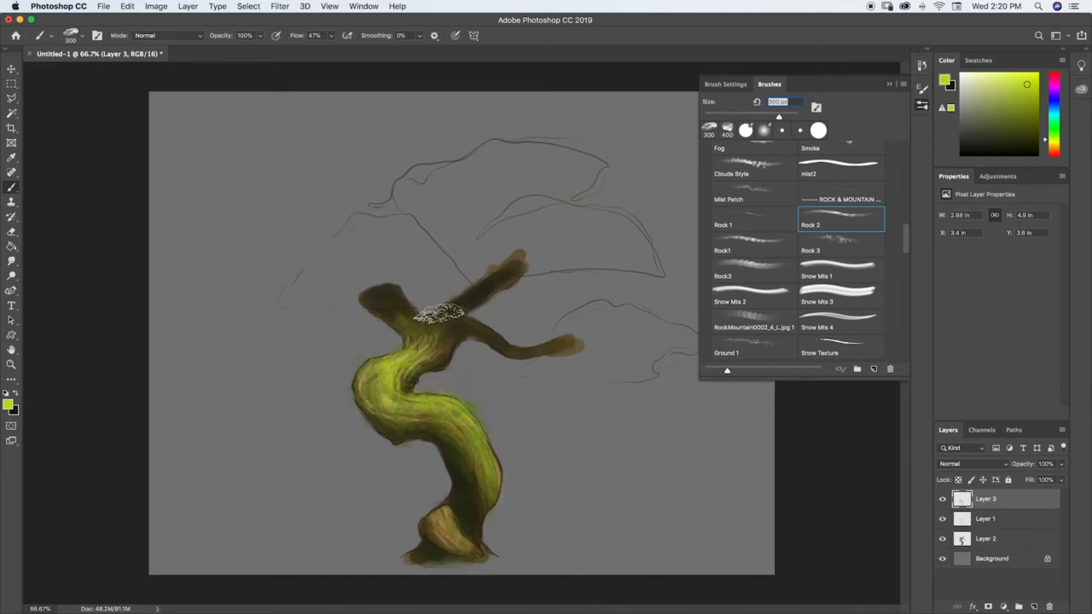
{"action": "left_click_drag", "start_coordinate": [445, 512], "coordinate": [444, 519]}
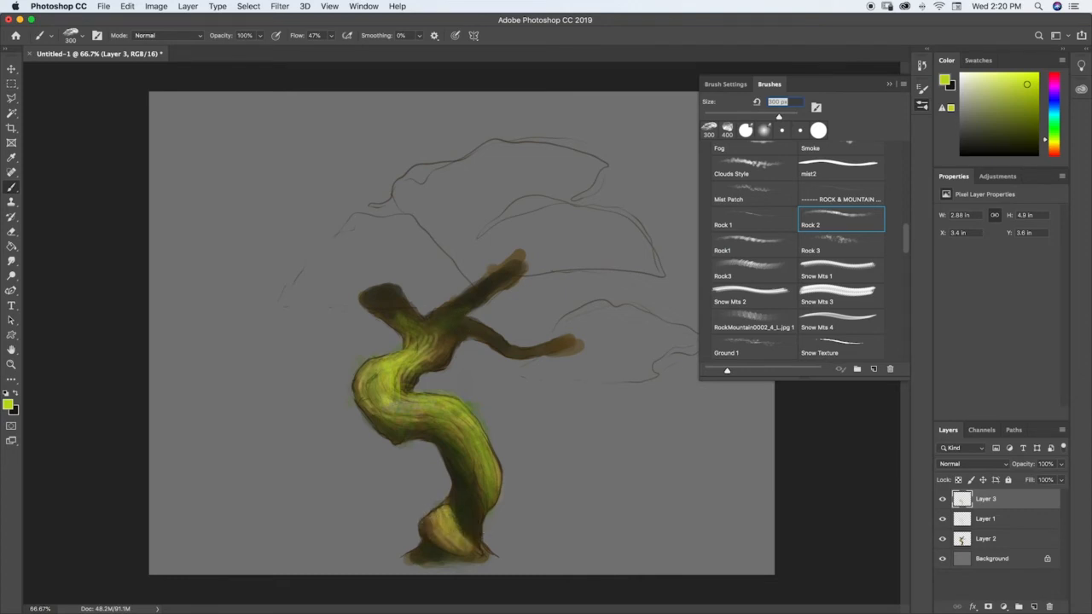
- Set the Eraser to a hard round tip at 175 px and erase the green paint spilling outside the trunk
{"action": "key", "text": "e"}
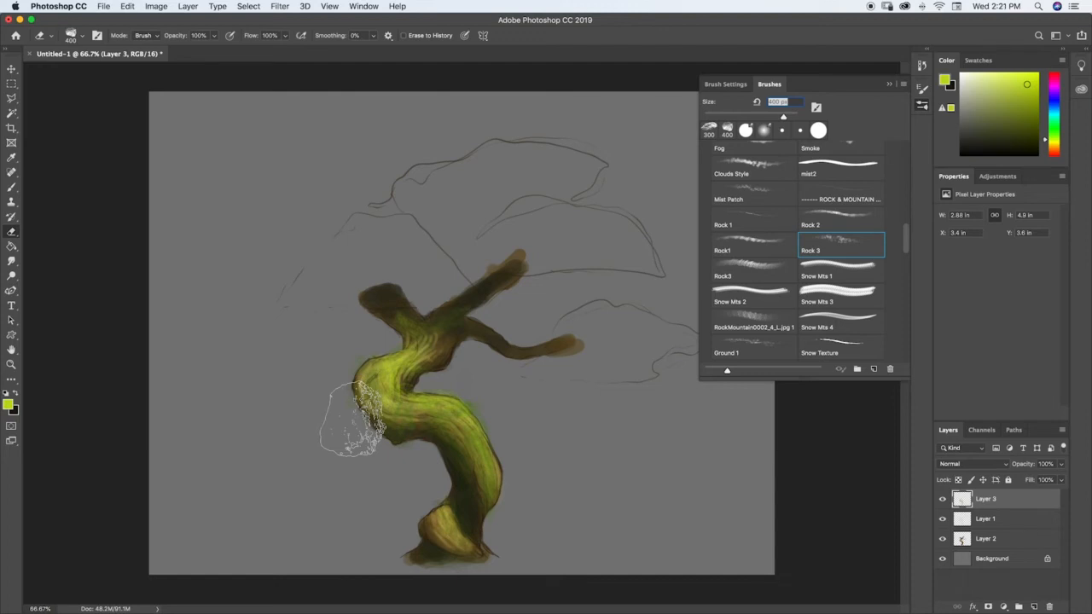
{"action": "left_click", "coordinate": [815, 133]}
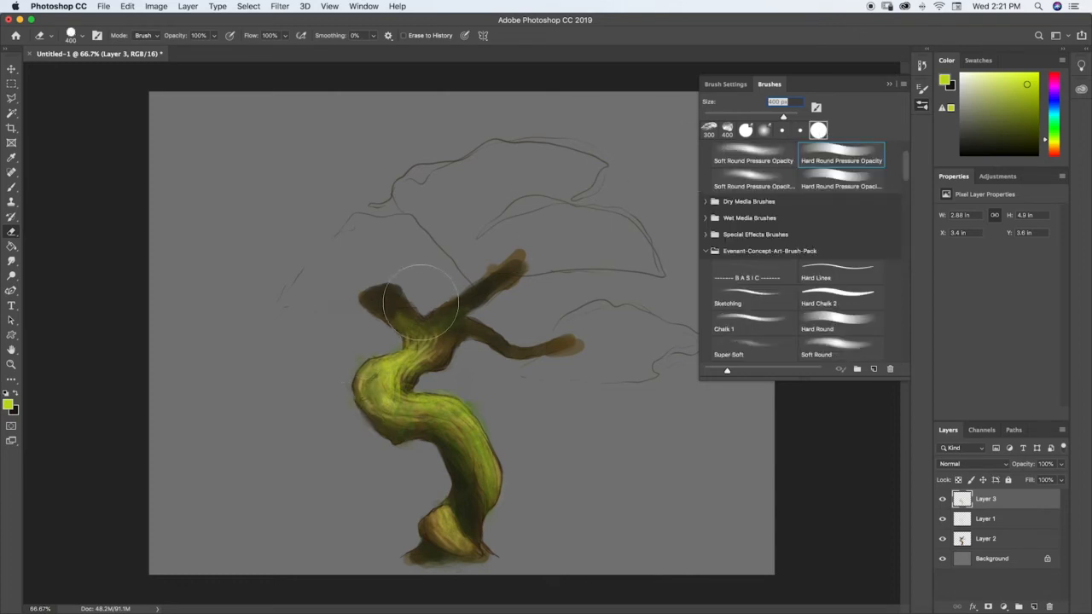
{"action": "left_click", "coordinate": [745, 130]}
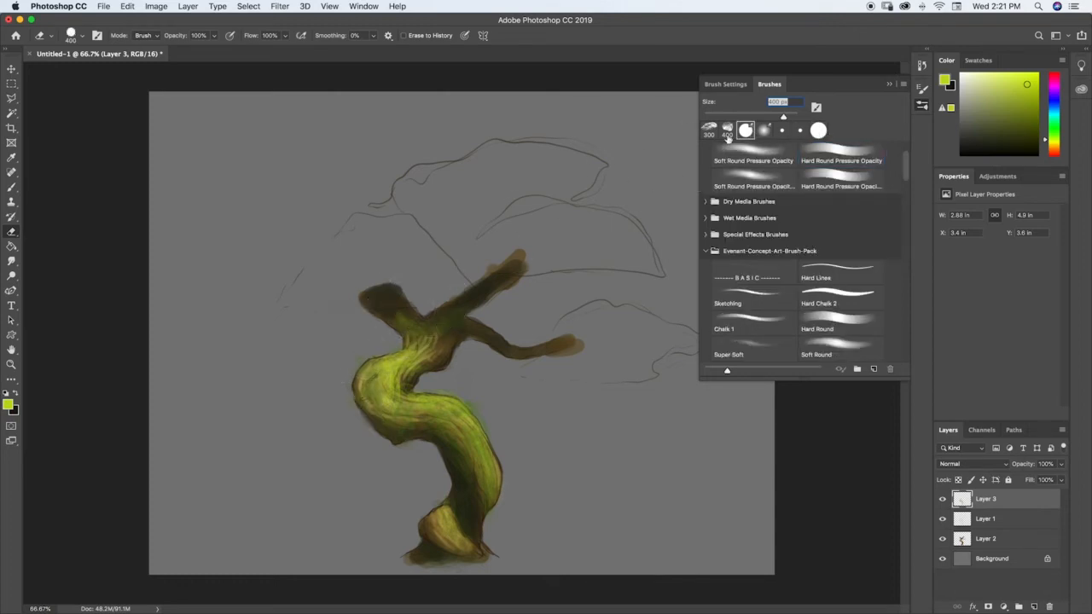
{"action": "key", "text": "bracketleft"}
{"action": "key", "text": "bracketleft"}
{"action": "key", "text": "bracketleft"}
{"action": "key", "text": "bracketleft"}
{"action": "key", "text": "bracketleft"}
{"action": "key", "text": "bracketleft"}
{"action": "key", "text": "bracketright"}
{"action": "key", "text": "bracketright"}
{"action": "left_click_drag", "start_coordinate": [393, 462], "coordinate": [404, 461]}
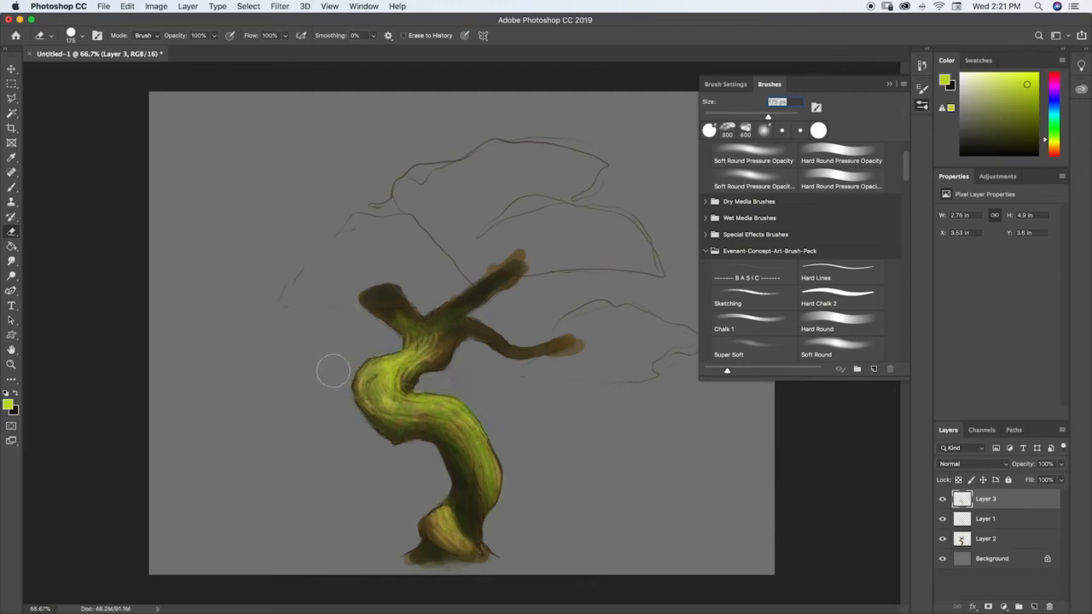
- Switch to the Brush tool and load Sampled Brush 4 15 from the texture brushes
{"action": "left_click", "coordinate": [921, 102]}
{"action": "left_click", "coordinate": [921, 105]}
{"action": "left_click_drag", "start_coordinate": [906, 167], "coordinate": [906, 216]}
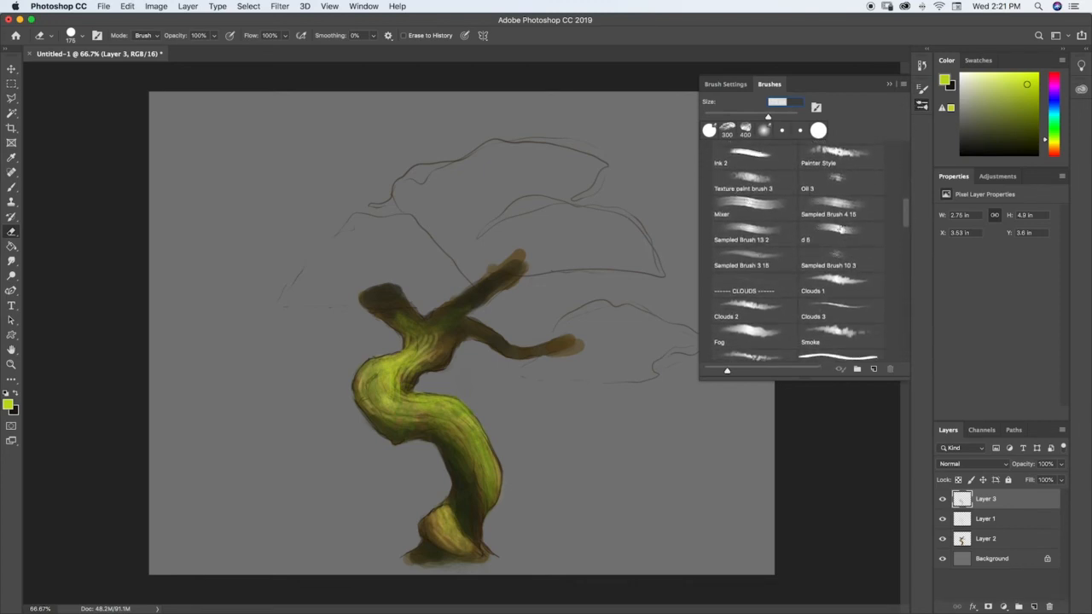
{"action": "left_click", "coordinate": [754, 235]}
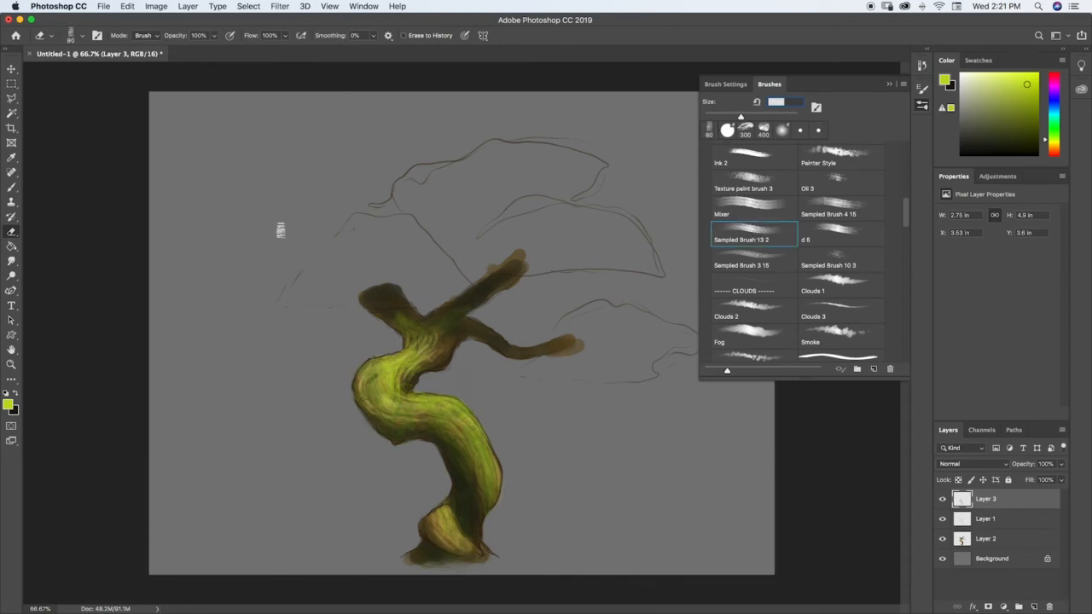
{"action": "key", "text": "b"}
{"action": "mouse_move", "coordinate": [904, 219]}
{"action": "left_mouse_down"}
{"action": "mouse_move", "coordinate": [902, 240]}
{"action": "mouse_move", "coordinate": [906, 201]}
{"action": "left_mouse_up"}
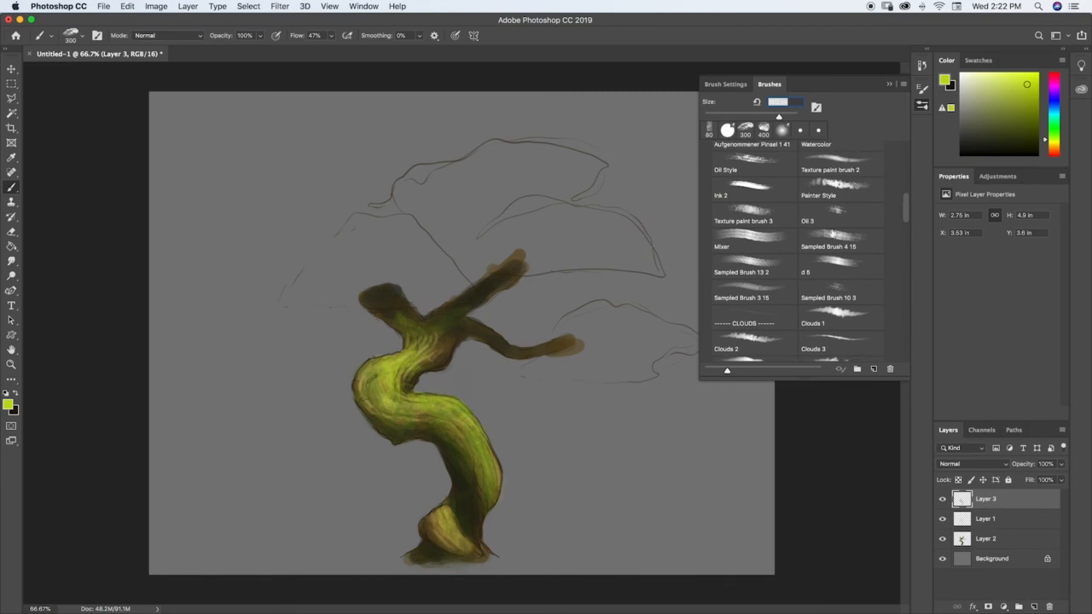
{"action": "left_click", "coordinate": [832, 232]}
- Try out the sampled brush with broad yellow-green strokes on the empty canvas beside the tree and undo them
{"action": "mouse_move", "coordinate": [285, 214]}
{"action": "left_mouse_down"}
{"action": "mouse_move", "coordinate": [235, 238]}
{"action": "mouse_move", "coordinate": [256, 269]}
{"action": "mouse_move", "coordinate": [233, 351]}
{"action": "mouse_move", "coordinate": [289, 351]}
{"action": "mouse_move", "coordinate": [267, 277]}
{"action": "mouse_move", "coordinate": [286, 273]}
{"action": "mouse_move", "coordinate": [294, 230]}
{"action": "mouse_move", "coordinate": [308, 226]}
{"action": "mouse_move", "coordinate": [301, 171]}
{"action": "mouse_move", "coordinate": [271, 151]}
{"action": "mouse_move", "coordinate": [218, 194]}
{"action": "mouse_move", "coordinate": [226, 223]}
{"action": "mouse_move", "coordinate": [210, 205]}
{"action": "mouse_move", "coordinate": [212, 269]}
{"action": "left_mouse_up"}
{"action": "mouse_move", "coordinate": [258, 317]}
{"action": "left_mouse_down"}
{"action": "mouse_move", "coordinate": [290, 359]}
{"action": "mouse_move", "coordinate": [278, 271]}
{"action": "mouse_move", "coordinate": [346, 169]}
{"action": "mouse_move", "coordinate": [294, 133]}
{"action": "mouse_move", "coordinate": [220, 170]}
{"action": "mouse_move", "coordinate": [294, 200]}
{"action": "mouse_move", "coordinate": [334, 261]}
{"action": "mouse_move", "coordinate": [298, 273]}
{"action": "mouse_move", "coordinate": [277, 341]}
{"action": "mouse_move", "coordinate": [223, 367]}
{"action": "mouse_move", "coordinate": [209, 324]}
{"action": "left_mouse_up"}
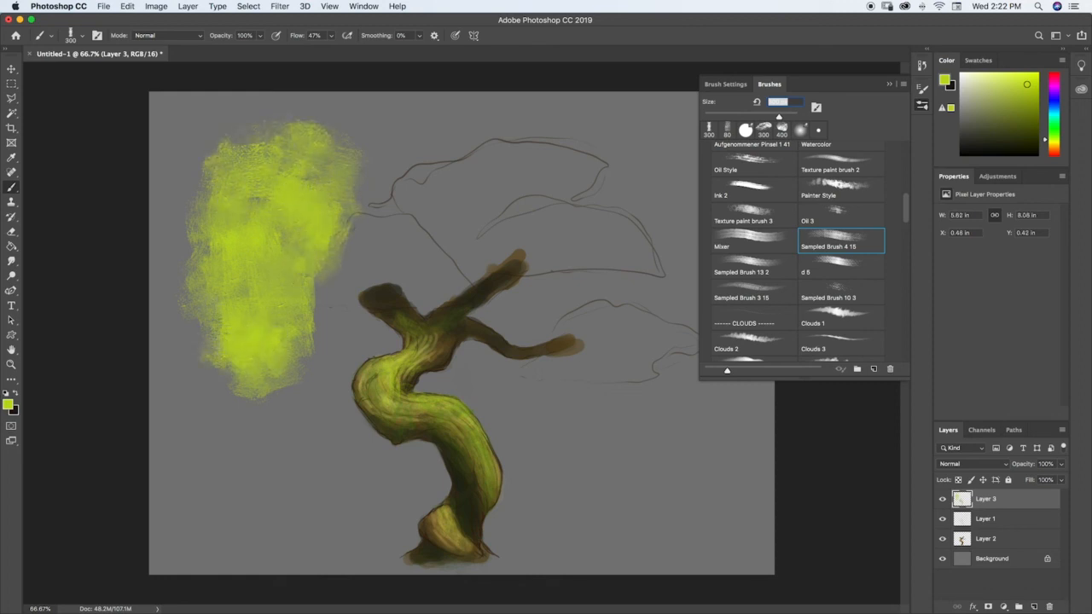
{"action": "key", "text": "super+z"}
{"action": "key", "text": "super+z"}
{"action": "key", "text": "super+z"}
{"action": "key", "text": "super+z"}
{"action": "key", "text": "super+z"}
{"action": "key", "text": "super+z"}
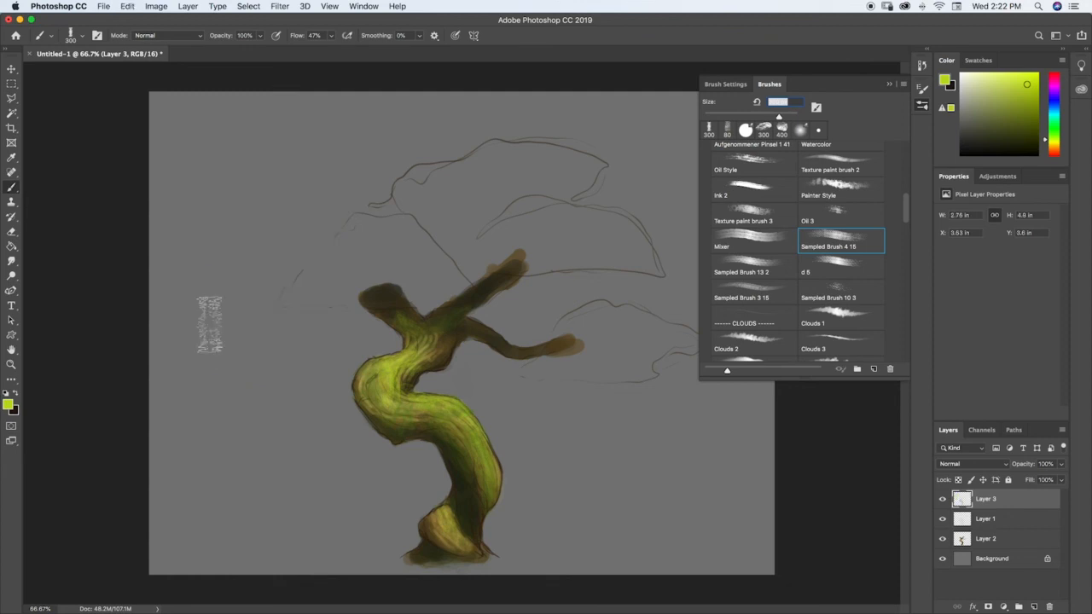